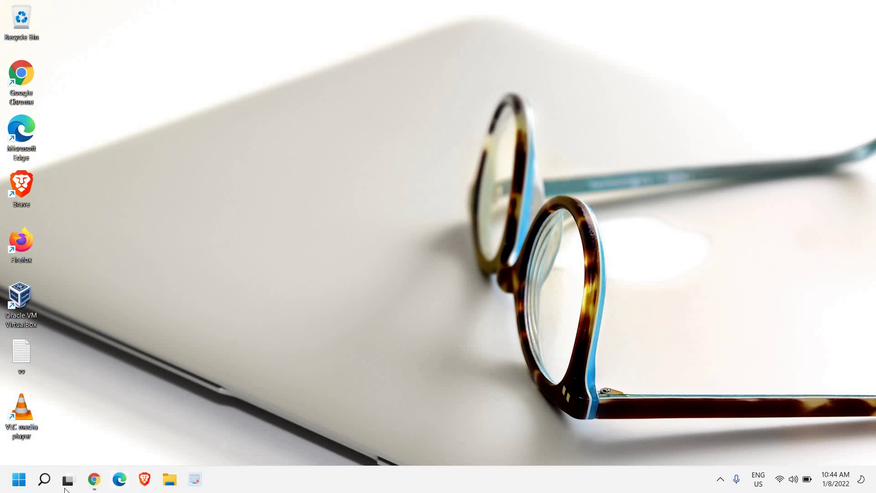
Launch Chrome and open Google Sheets from the Google apps list
left_click(94, 481)
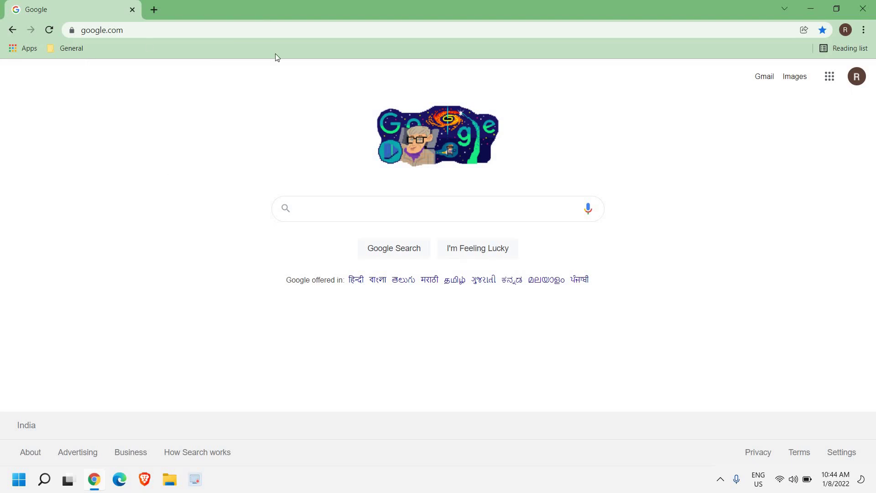
left_click(150, 32)
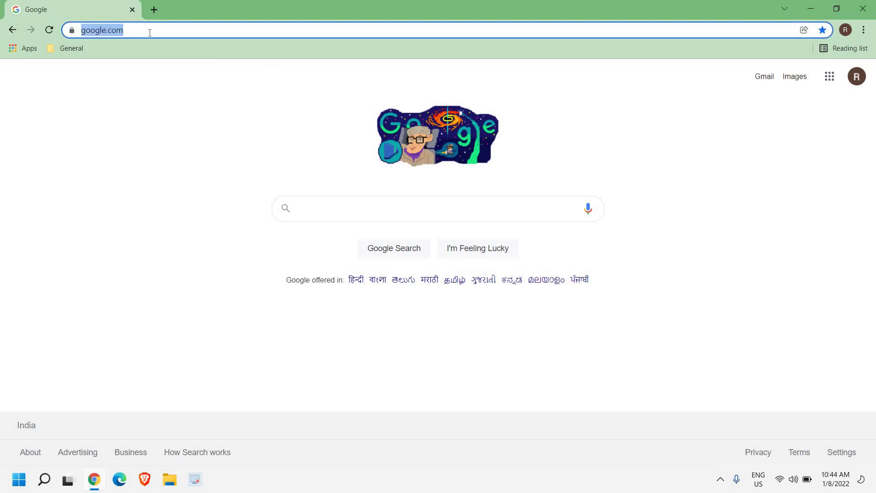
left_click(121, 154)
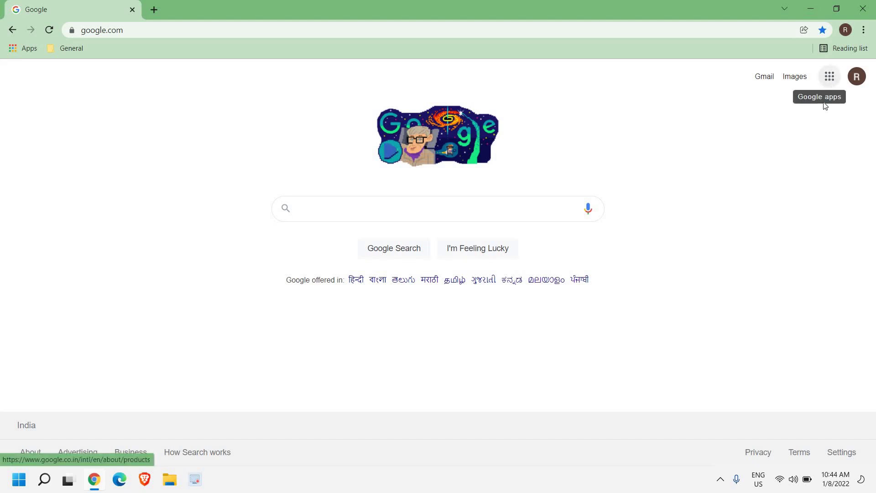
double_click(830, 78)
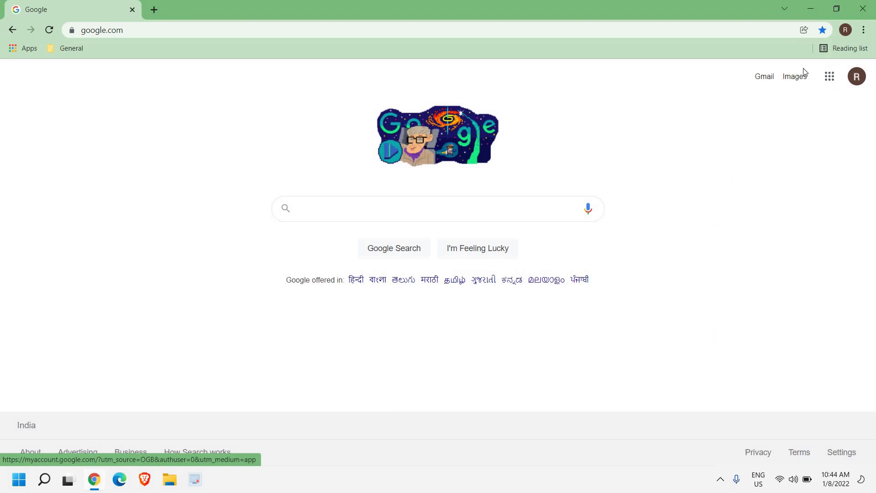
left_click(829, 79)
scroll(786, 234, "down", 2)
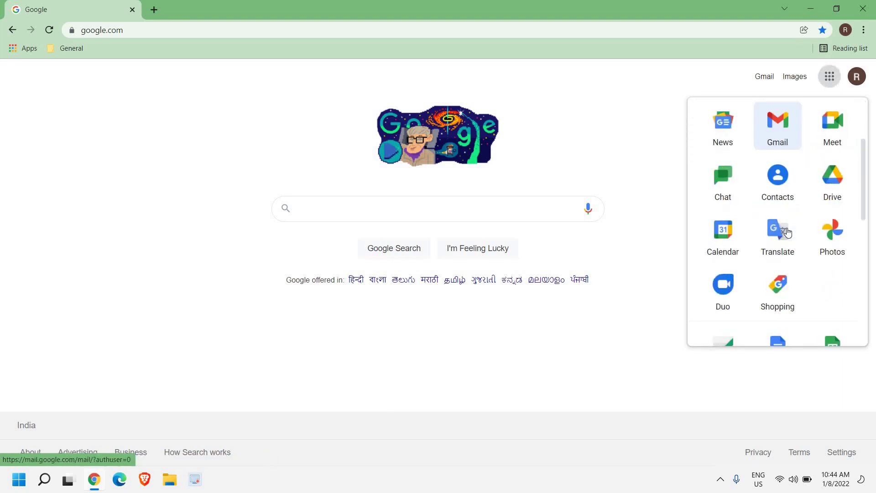
scroll(794, 226, "down", 1)
scroll(802, 212, "down", 2)
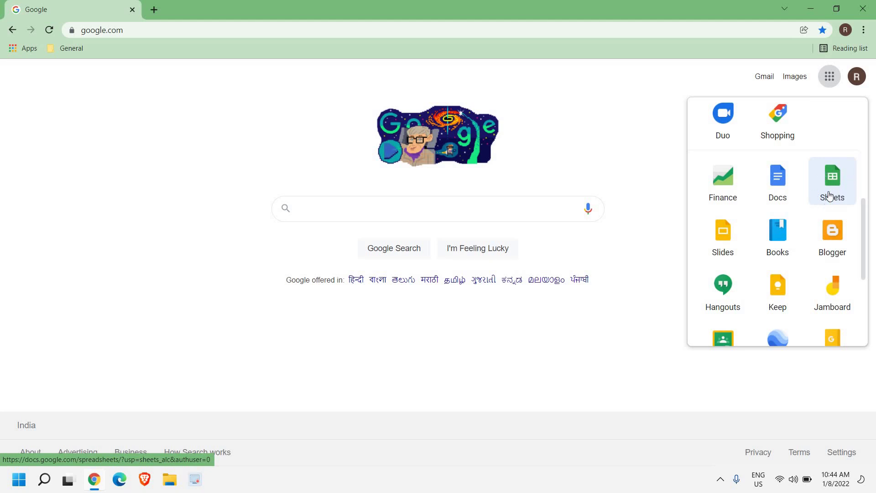
left_click(831, 189)
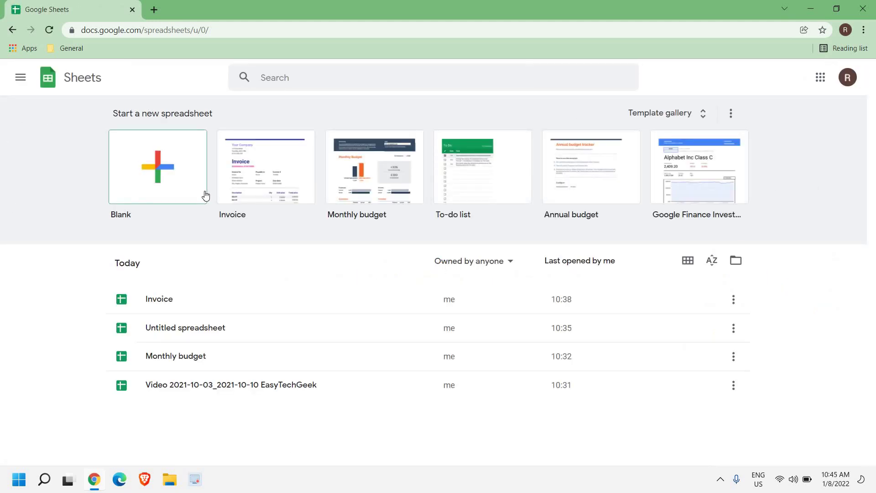
Create a new spreadsheet from the Invoice template in the template gallery
left_click(21, 81)
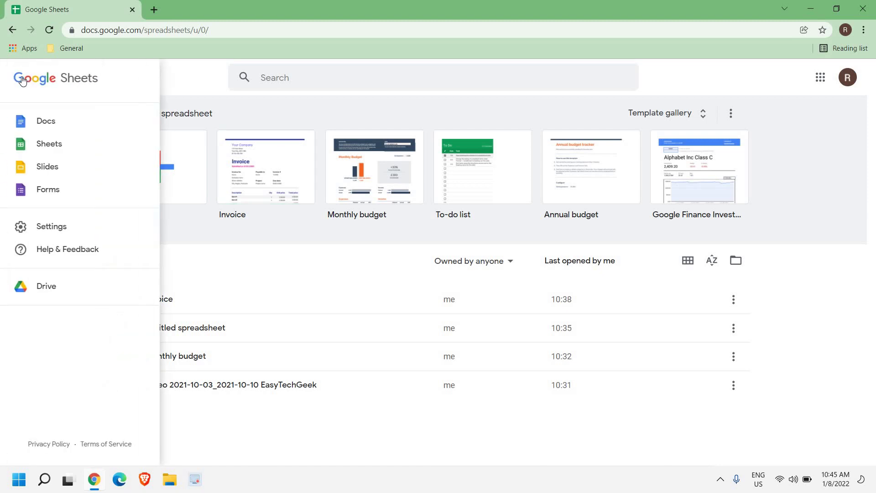
left_click(770, 89)
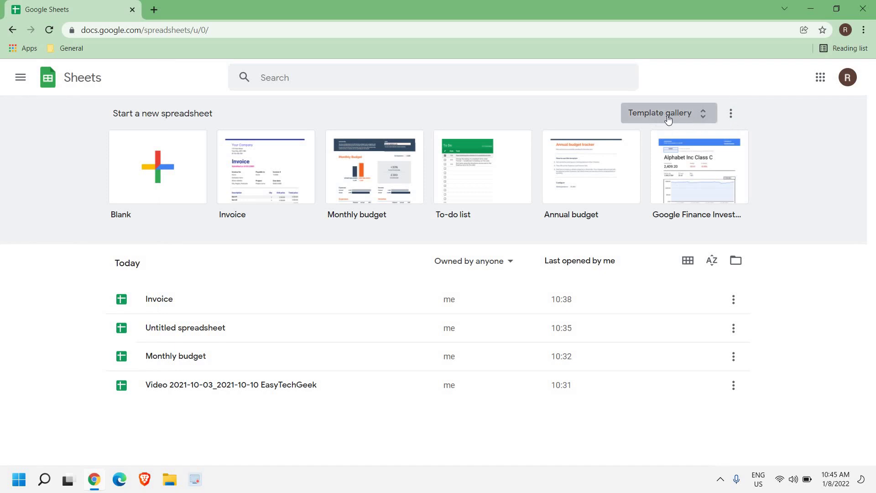
left_click(700, 115)
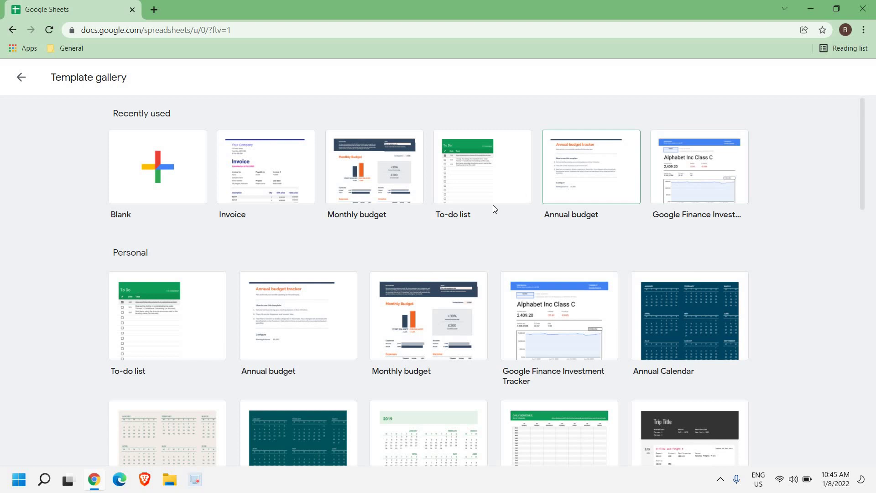
scroll(493, 204, "down", 5)
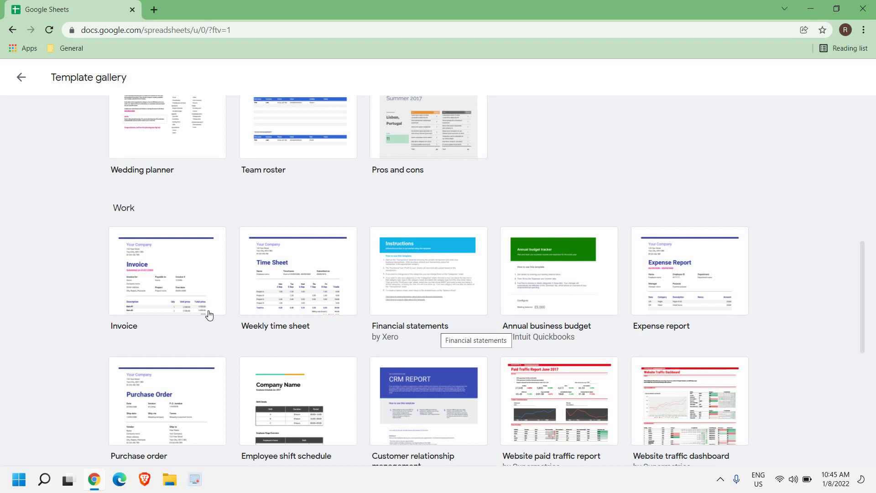
left_click(150, 281)
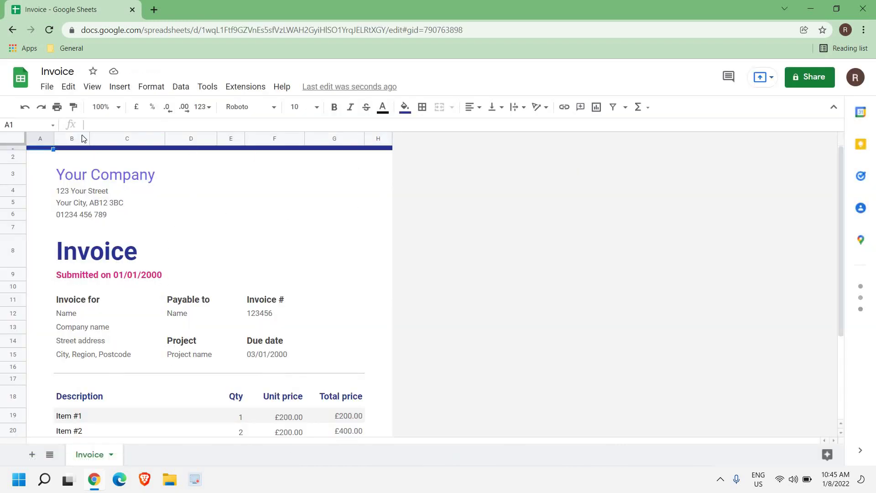
scroll(383, 323, "down", 3)
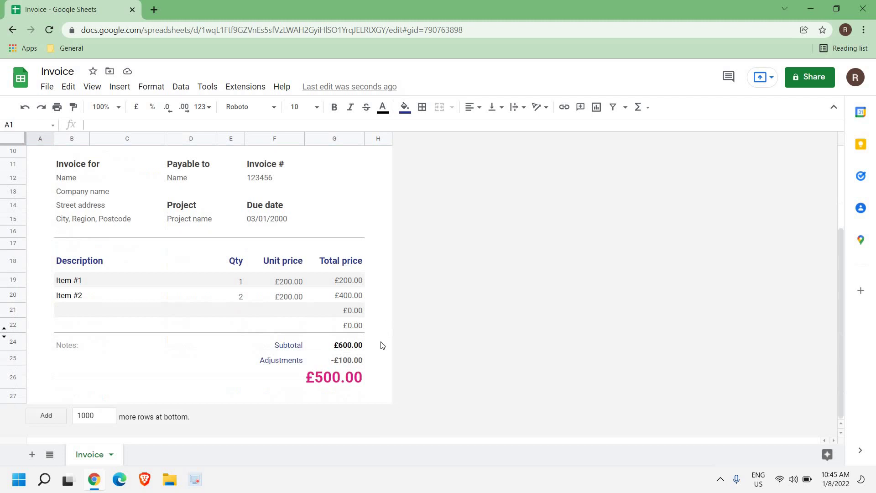
scroll(380, 379, "up", 5)
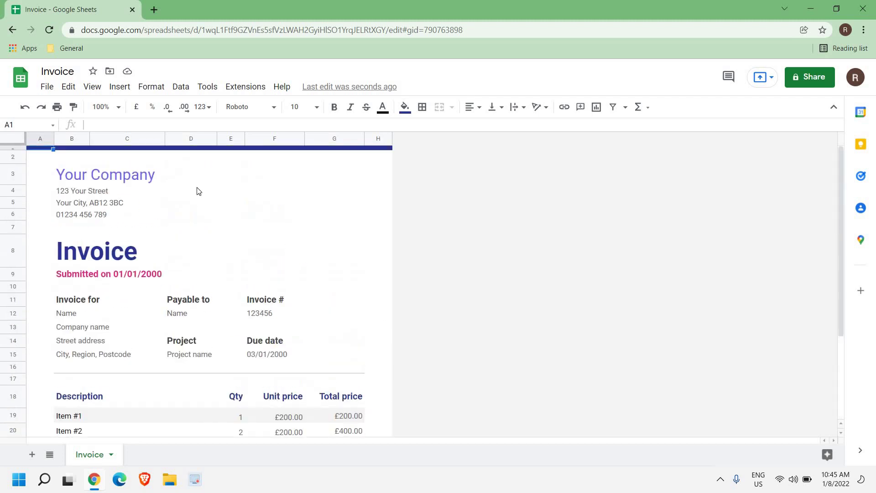
scroll(131, 272, "down", 5)
Look over the new invoice, selecting the £500.00 grand total and the Invoice heading
left_click(341, 368)
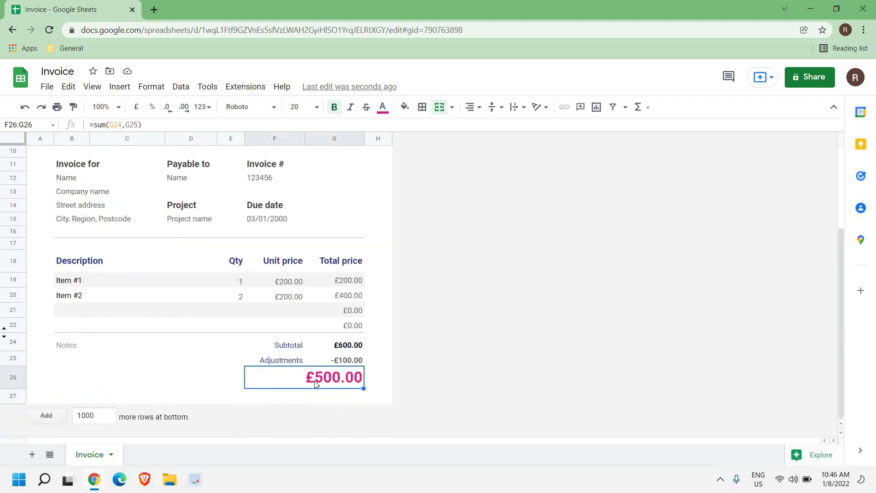
scroll(306, 360, "up", 3)
left_click(123, 236)
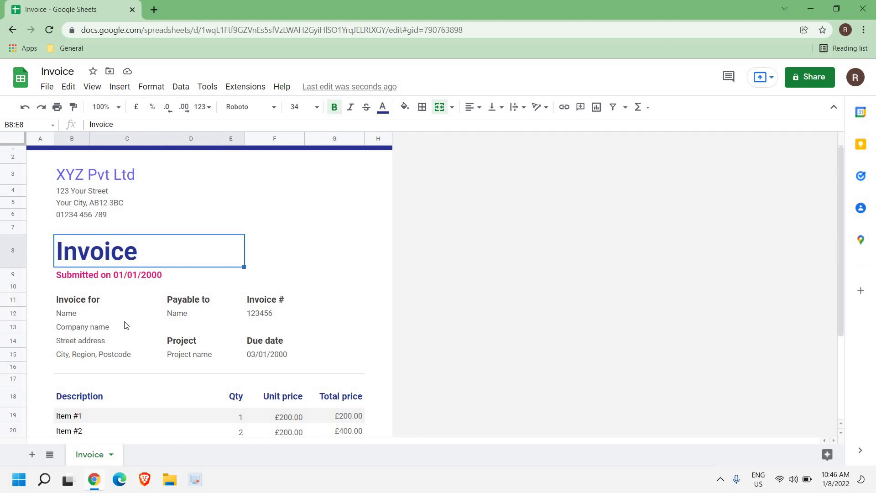
scroll(206, 301, "down", 1)
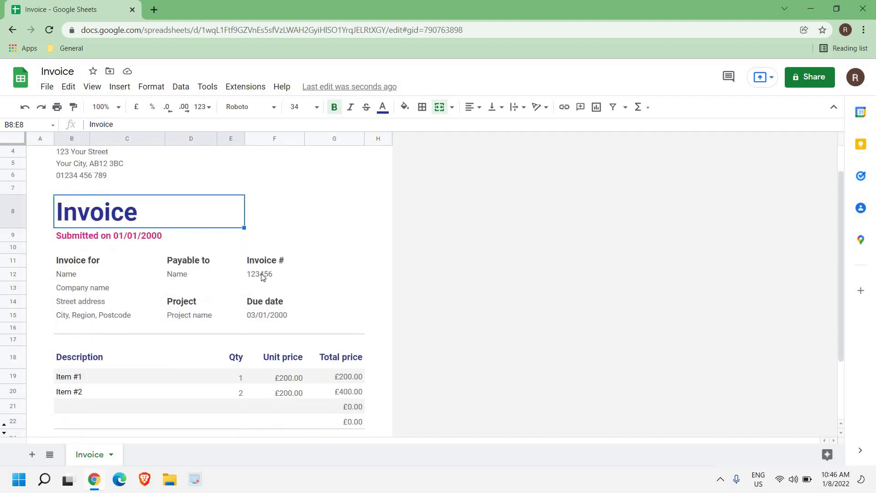
Check the invoice number and name fields, then edit Item #1's unit price to $200
left_click(262, 275)
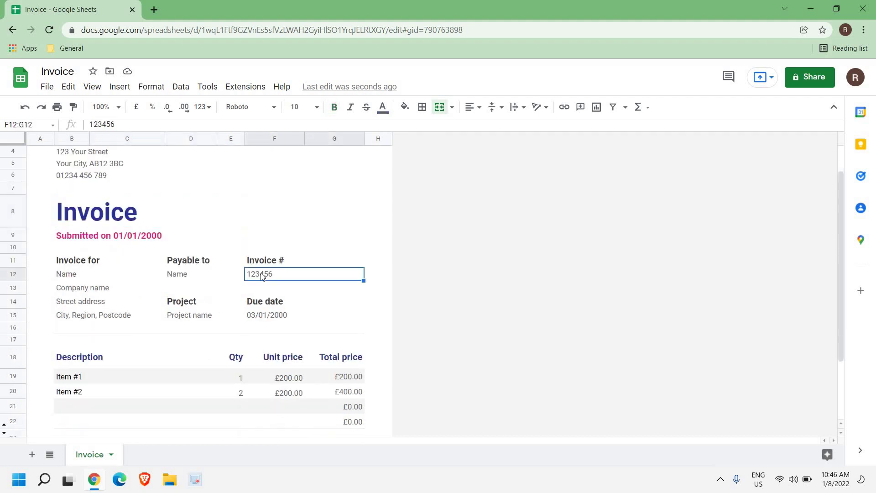
left_click(177, 278)
left_click(68, 276)
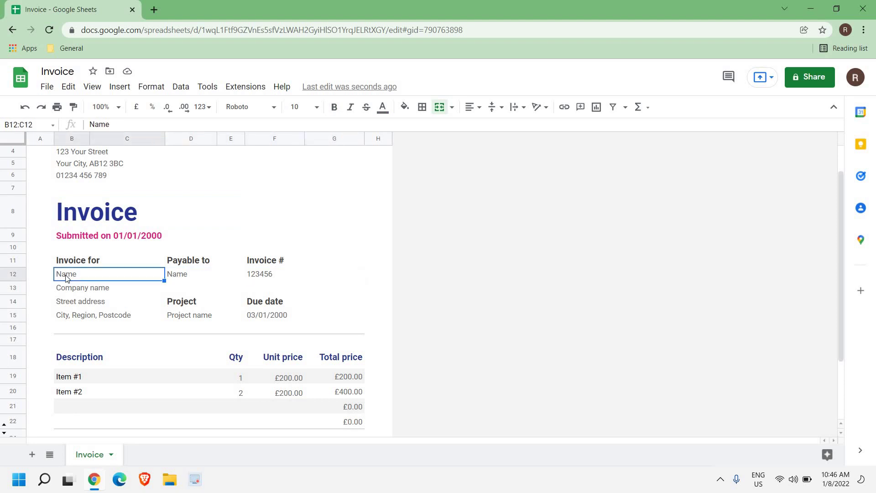
left_click(71, 290)
key("Down")
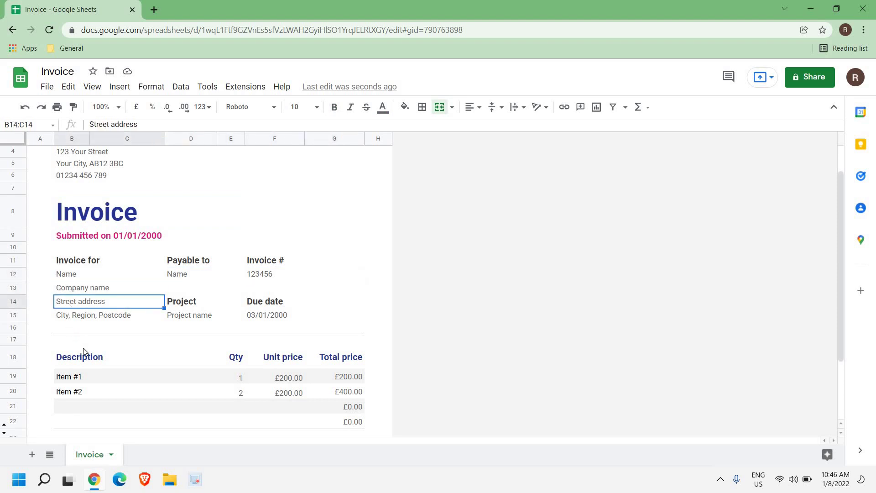
scroll(82, 353, "down", 3)
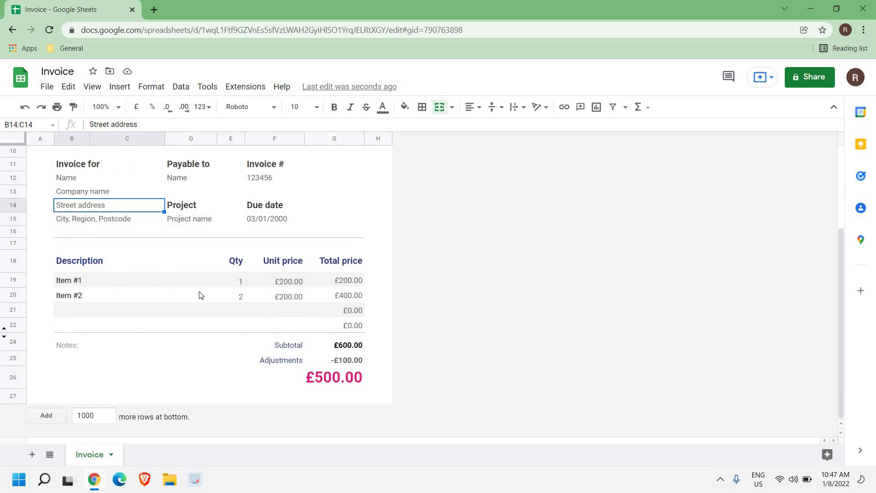
left_click(280, 287)
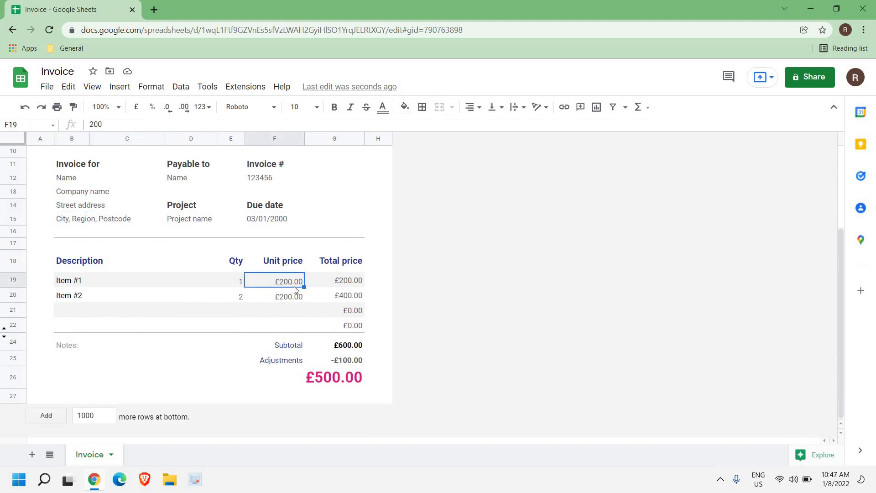
double_click(281, 287)
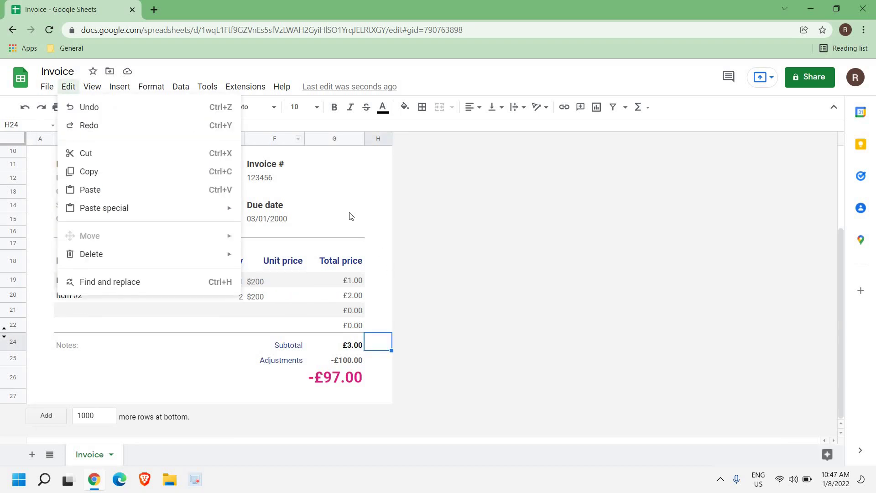
Bring up the invoice's print preview from the File menu, showing landscape A4 pages
left_click(378, 191)
scroll(289, 200, "up", 2)
left_click(45, 87)
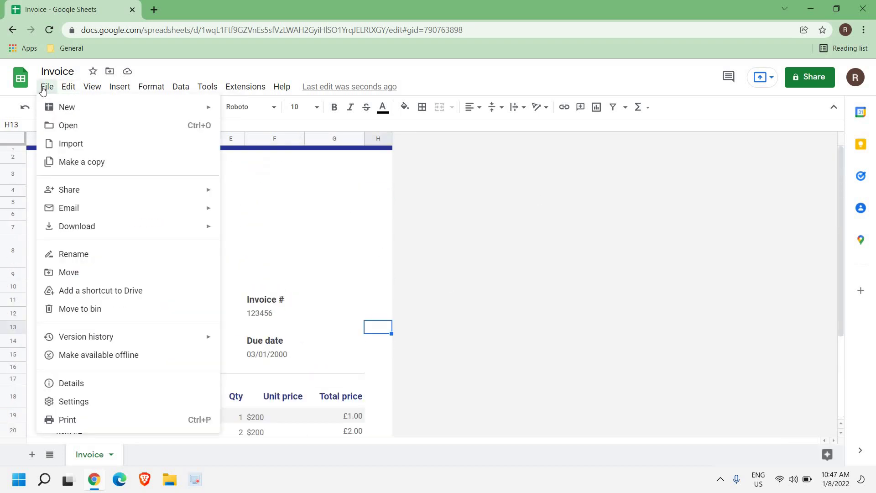
left_click(352, 315)
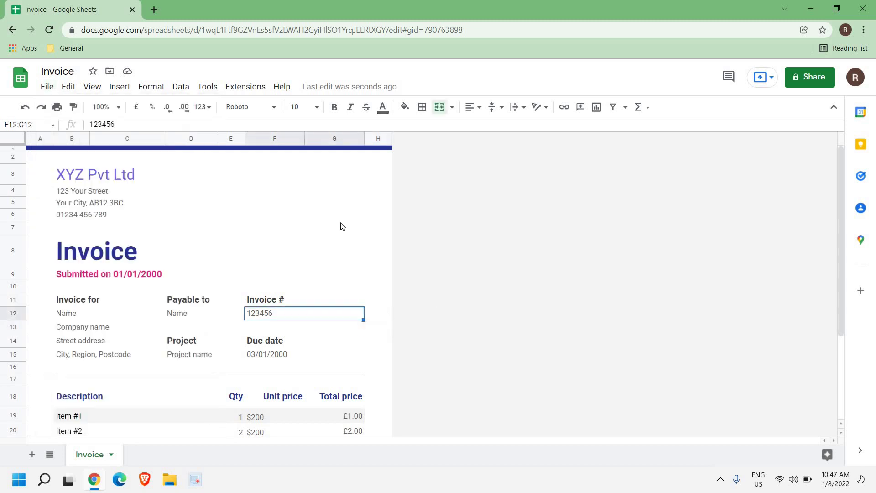
left_click(46, 88)
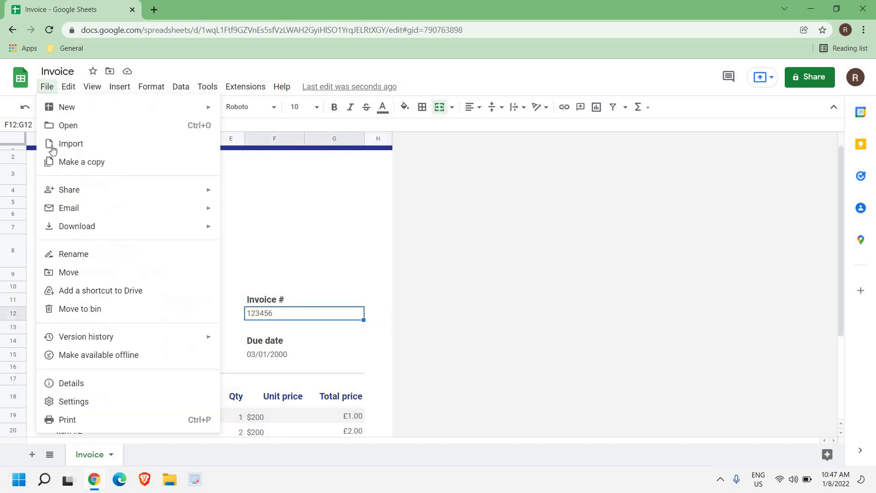
left_click(61, 420)
scroll(243, 376, "down", 3)
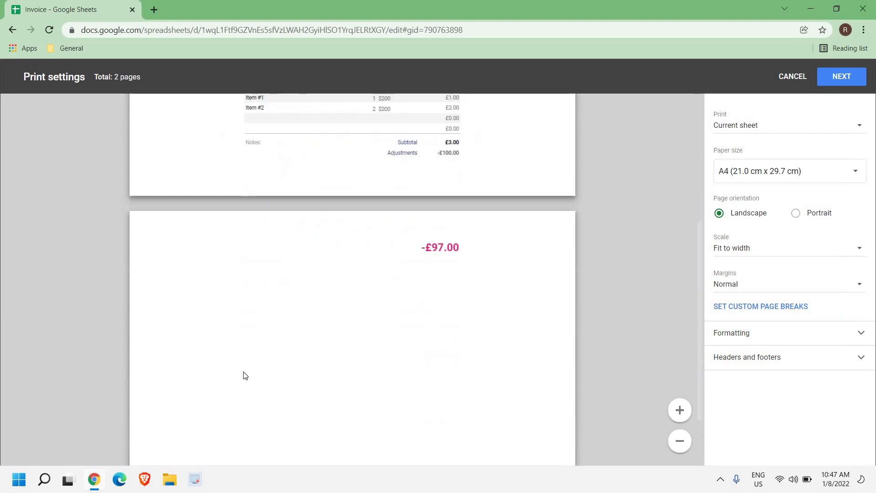
scroll(244, 373, "up", 3)
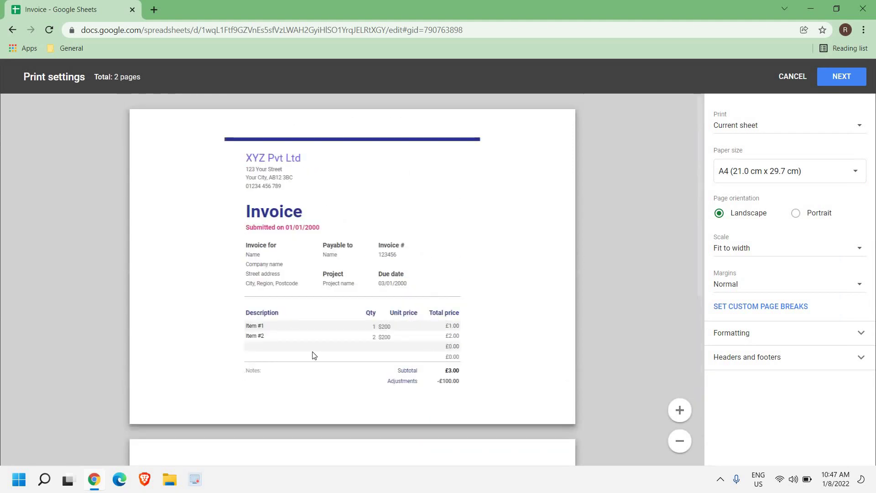
Switch the print layout to portrait so the invoice fits one A4 page
left_click(798, 215)
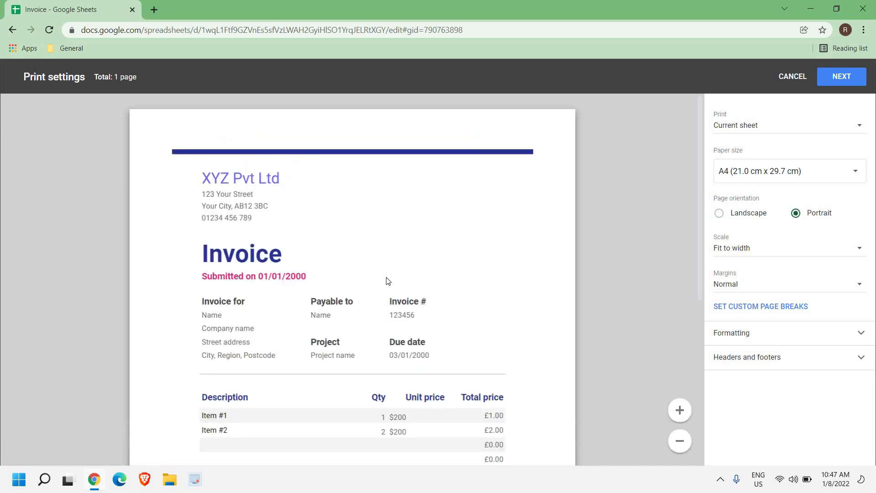
scroll(387, 280, "up", 2)
scroll(387, 280, "up", 2)
scroll(386, 280, "up", 1)
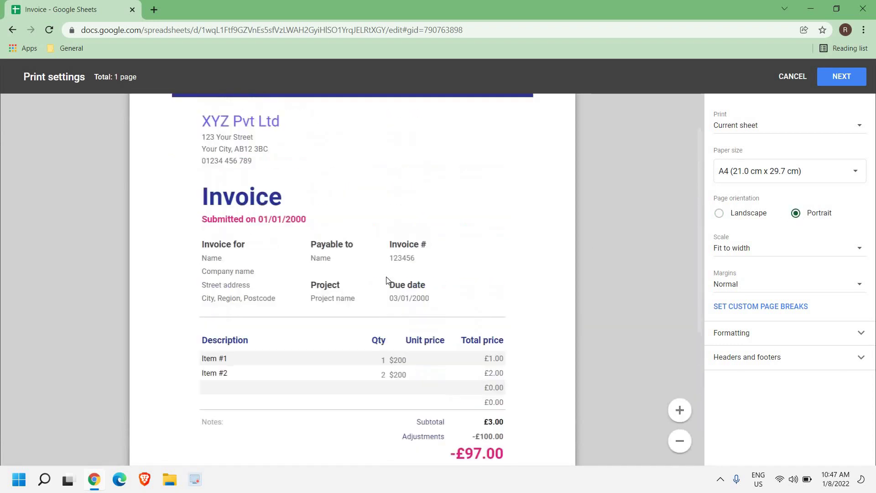
scroll(386, 280, "up", 1)
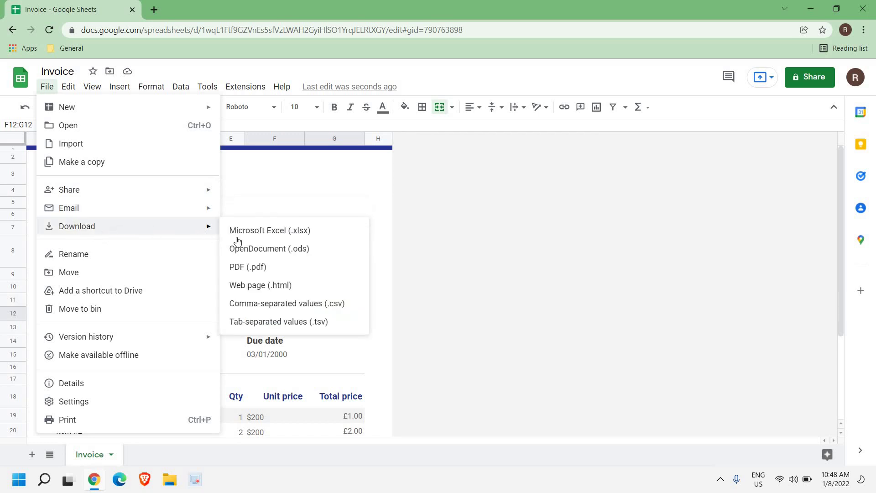
mouse_move(76, 226)
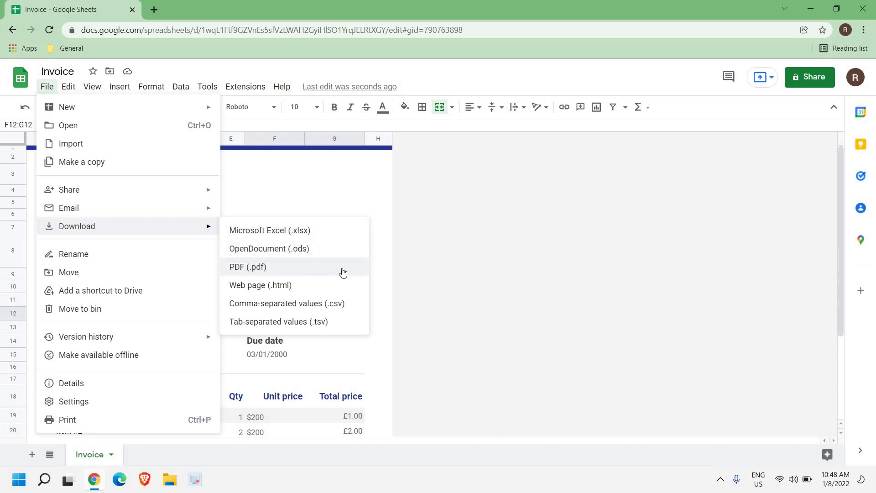
Close the File and Download menus to return to the invoice sheet
left_click(480, 246)
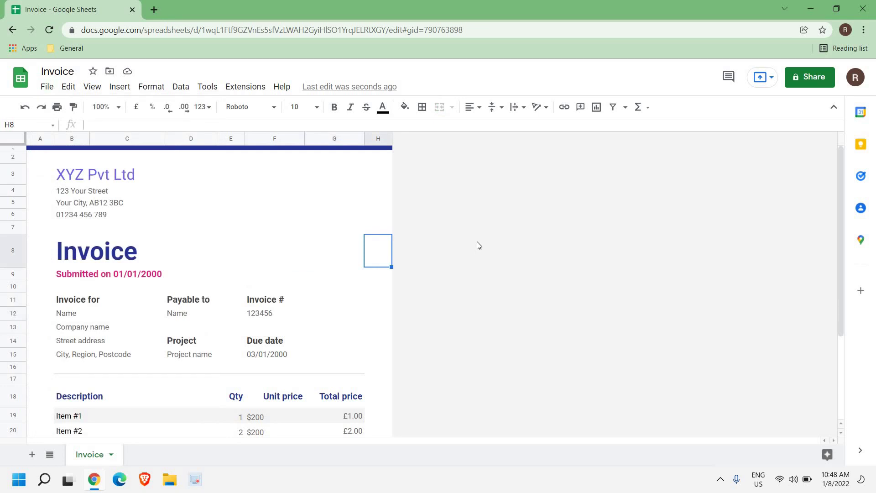